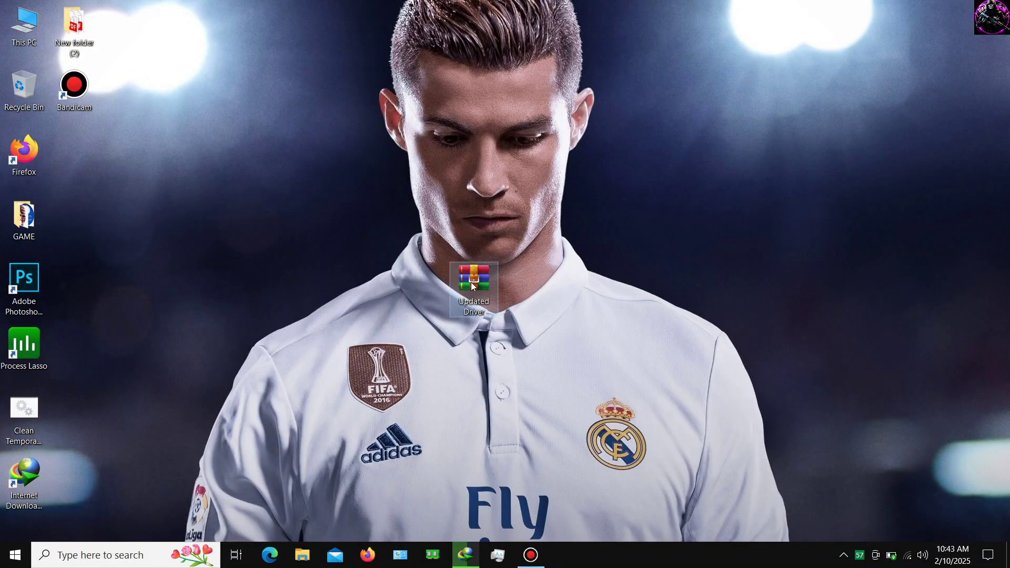
Extract the Updated Driver archive onto the desktop and open the extracted Updated Driver folder
drag(472, 283, 508, 241)
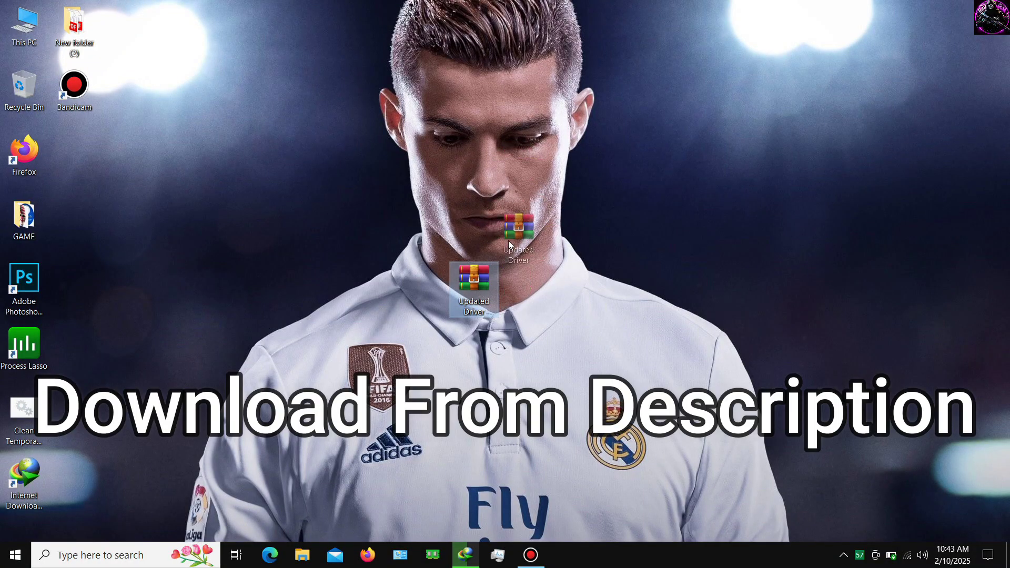
drag(487, 290, 485, 289)
right_click(584, 286)
right_click(491, 282)
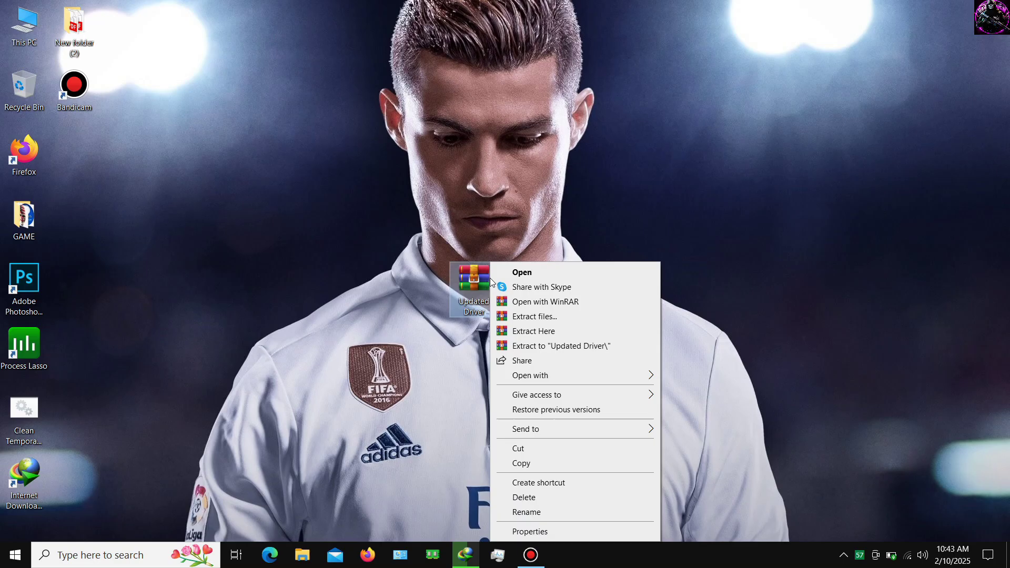
click(581, 331)
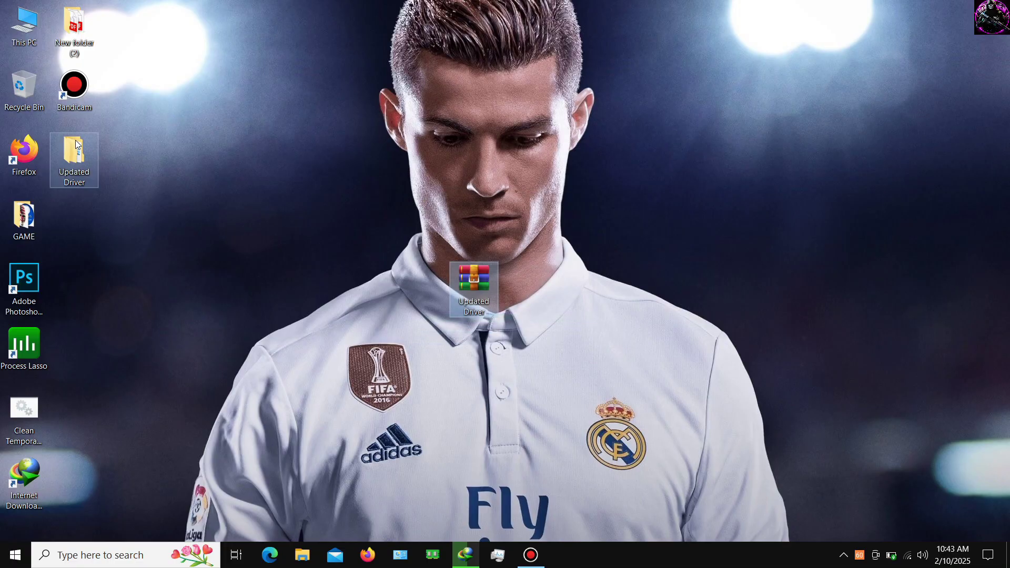
drag(74, 155, 462, 357)
double_click(475, 352)
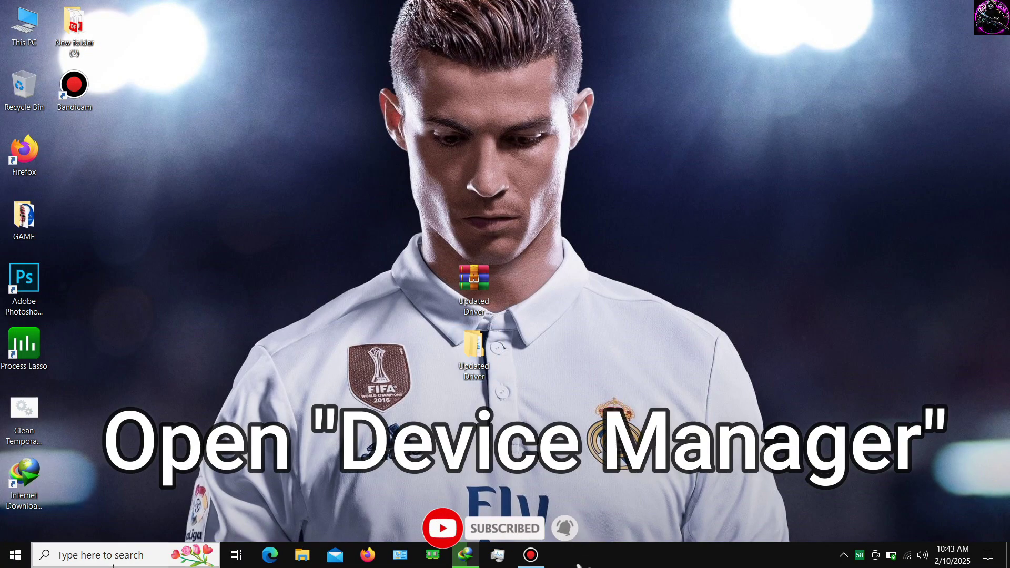
Launch Device Manager from a Windows search for 'device' and maximize it
click(112, 558)
text(de)
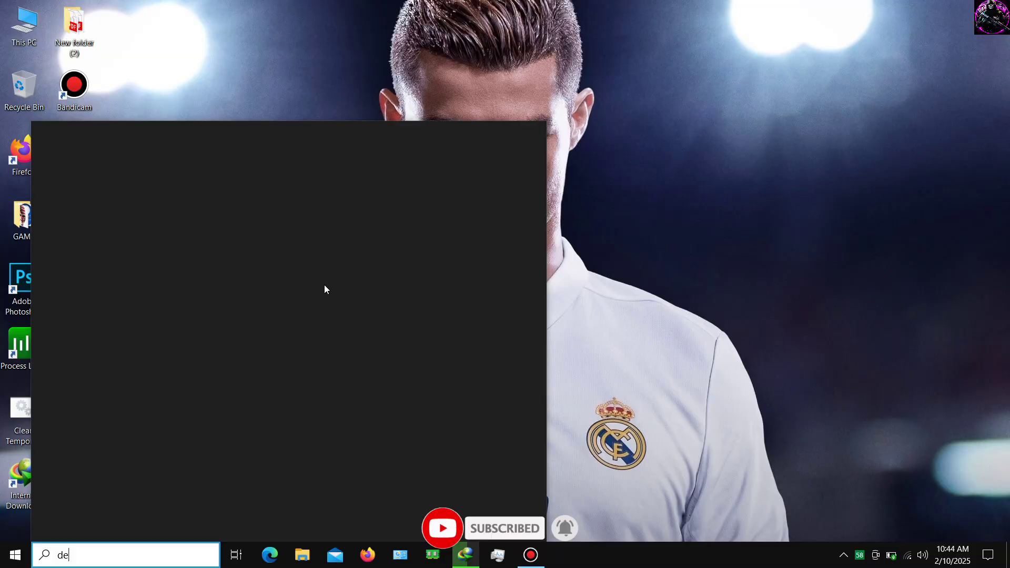
text(vice)
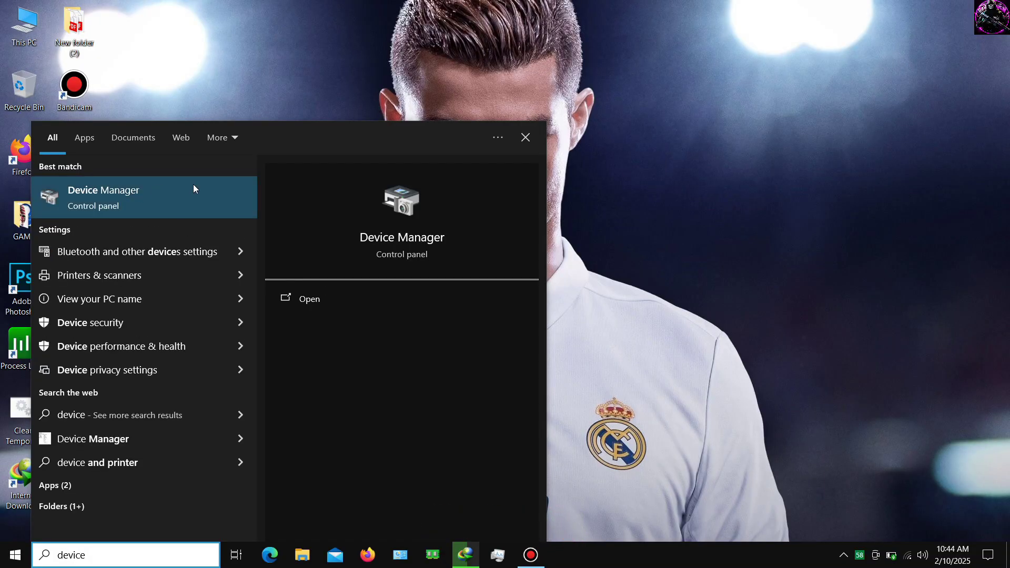
click(174, 191)
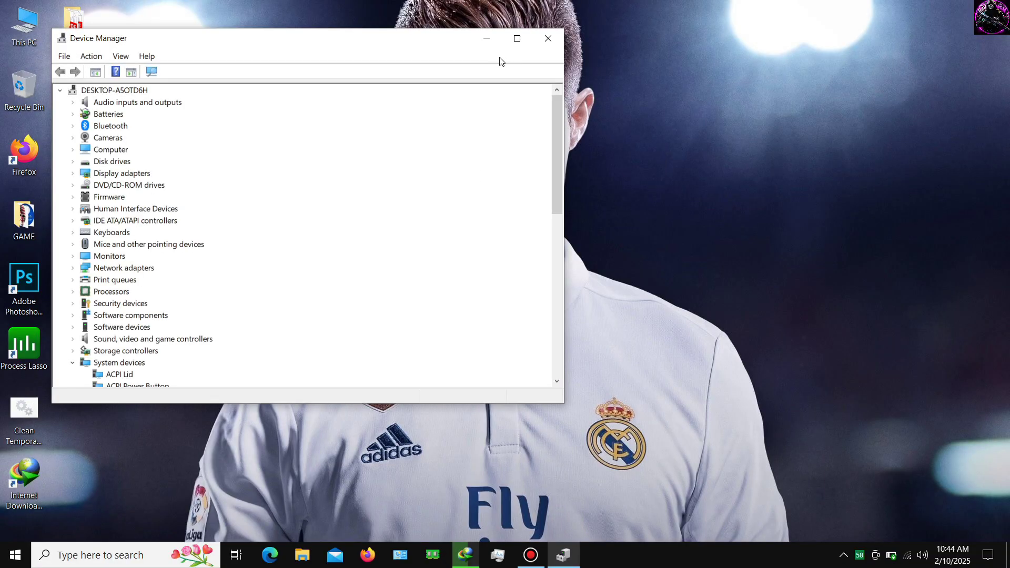
click(517, 38)
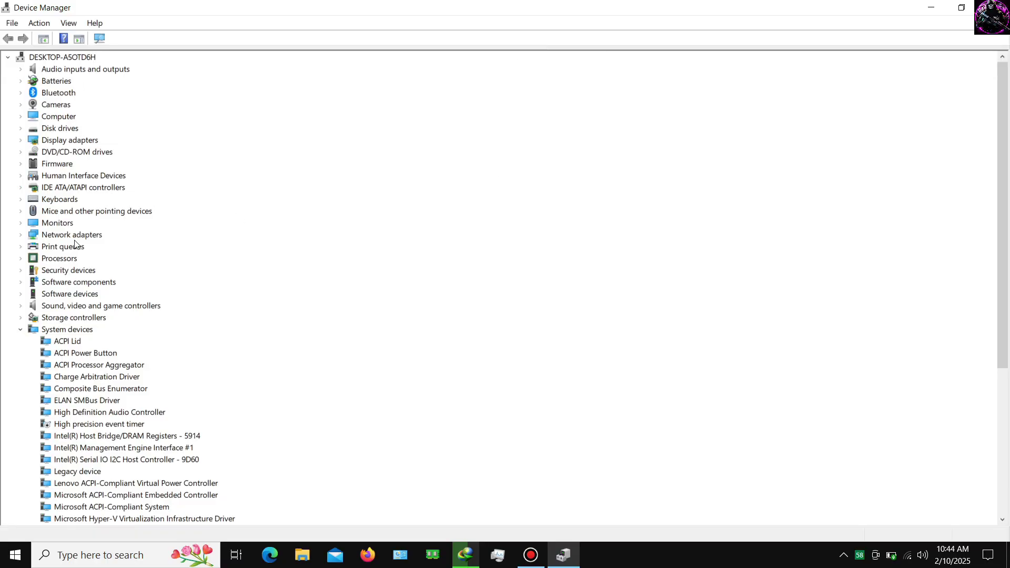
Expand Display adapters and open Properties for the Intel(R) UHD Graphics 620
click(32, 139)
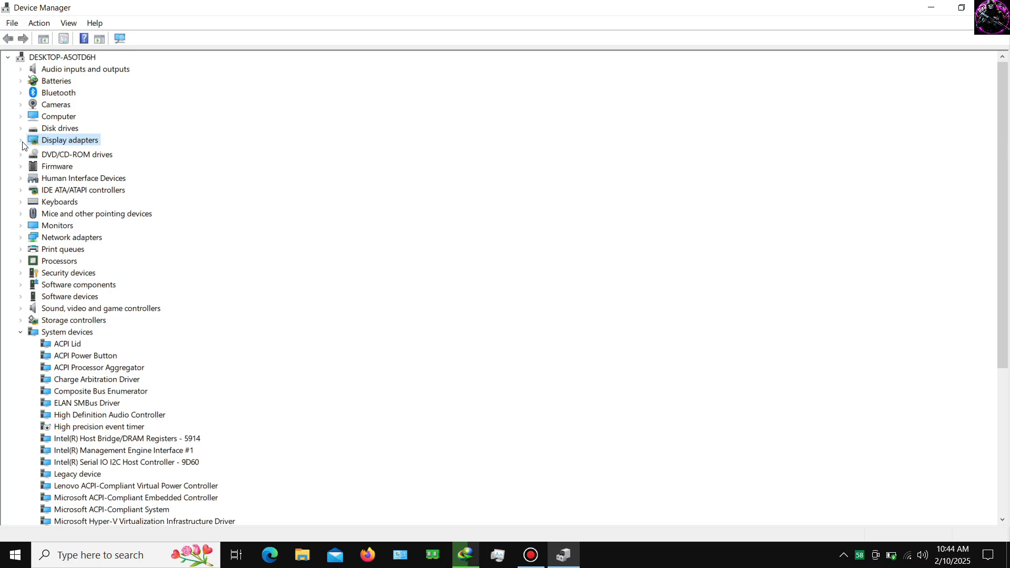
click(22, 141)
right_click(140, 155)
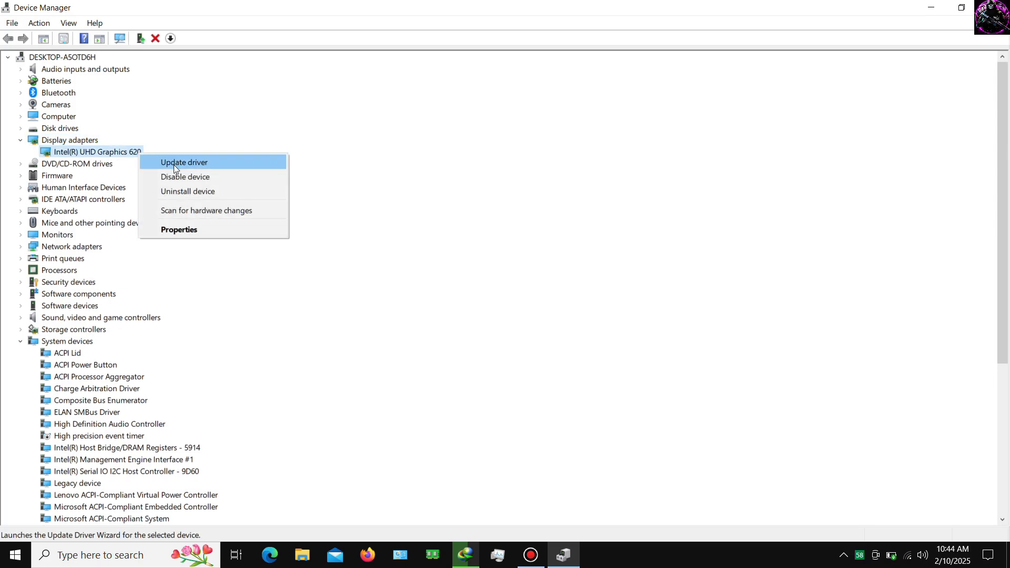
click(212, 229)
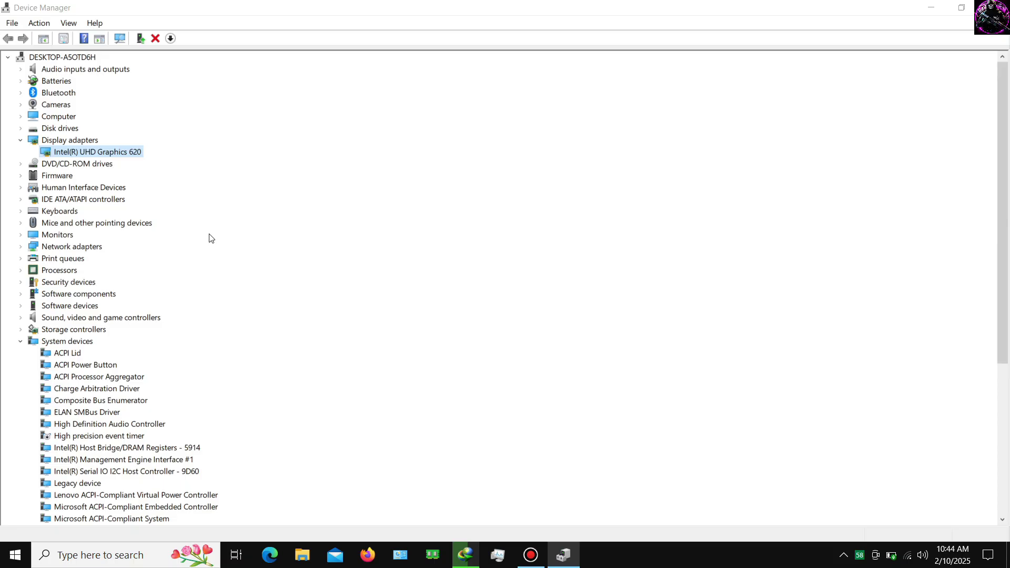
Start a manual driver update, choosing Browse my computer, pick from a list, then Have Disk
click(433, 150)
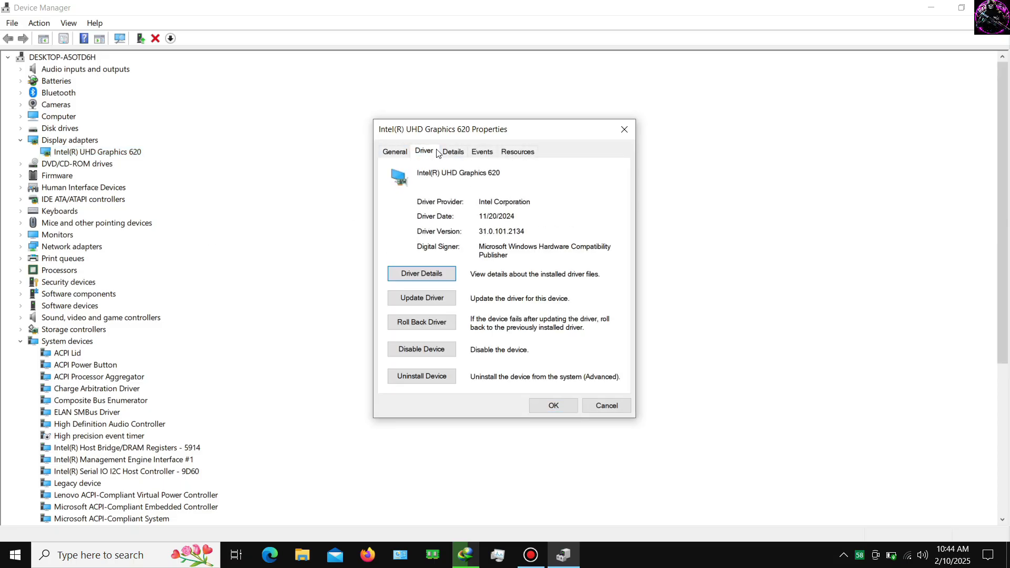
click(424, 298)
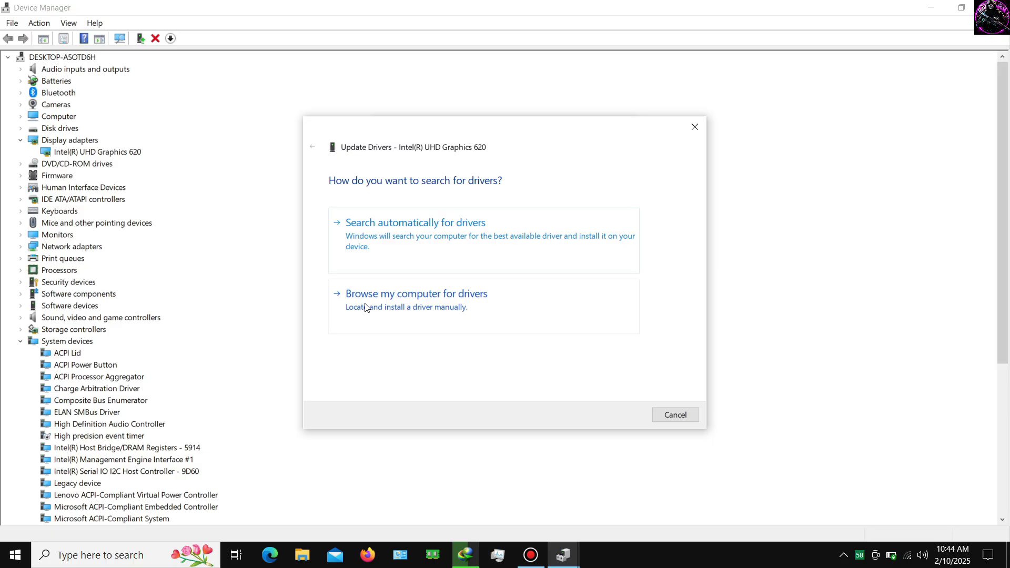
click(509, 315)
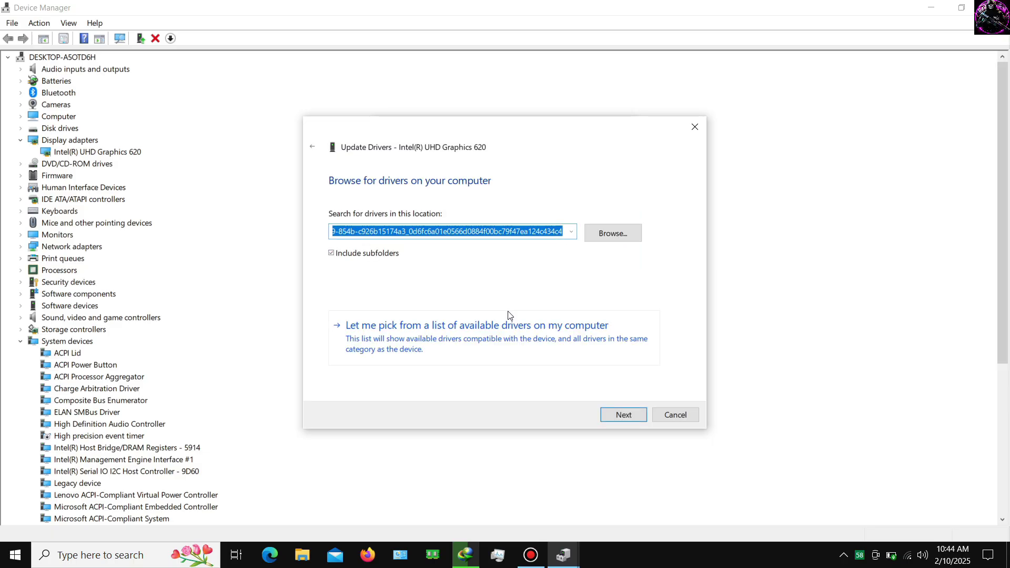
click(632, 327)
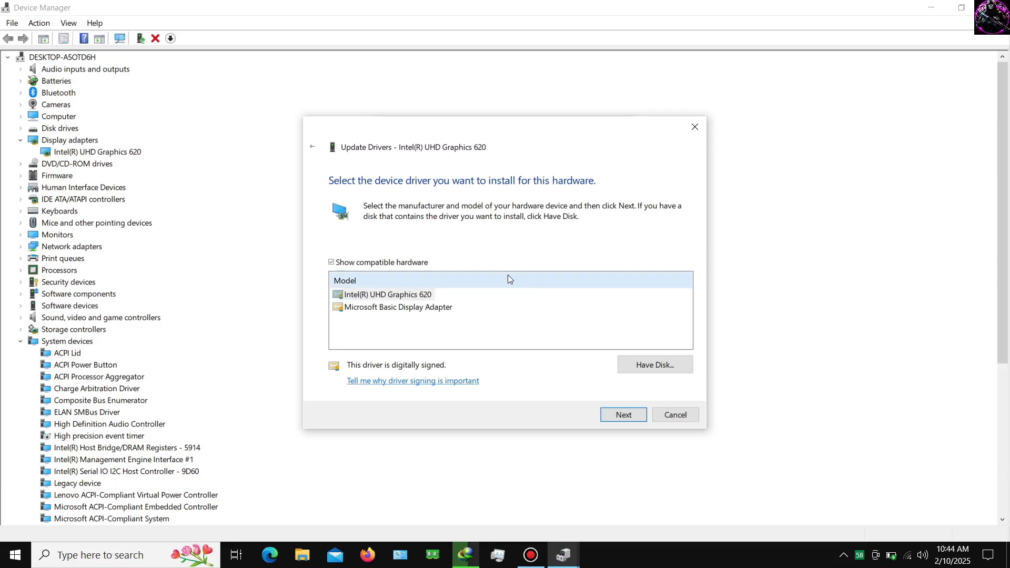
click(684, 367)
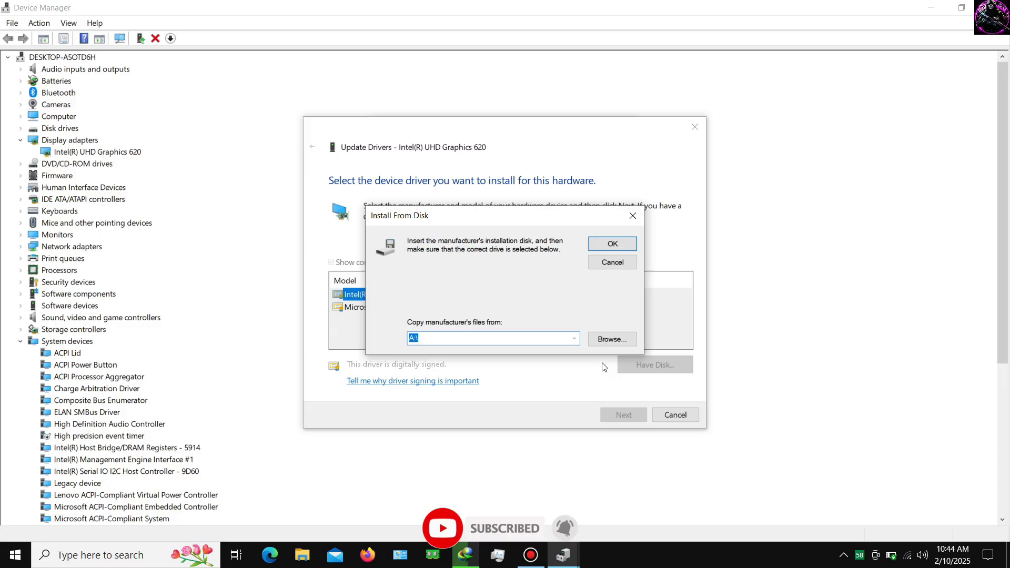
Load IntcDAud.inf from Desktop > Updated Driver > Intel UHD Graphics Driver [Fixed] as the disk driver
click(620, 342)
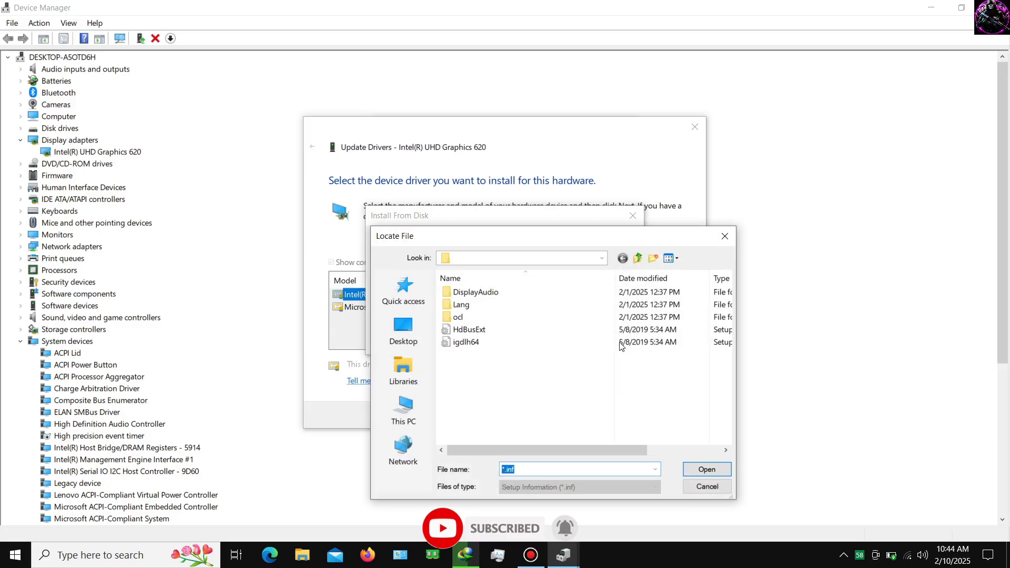
click(403, 410)
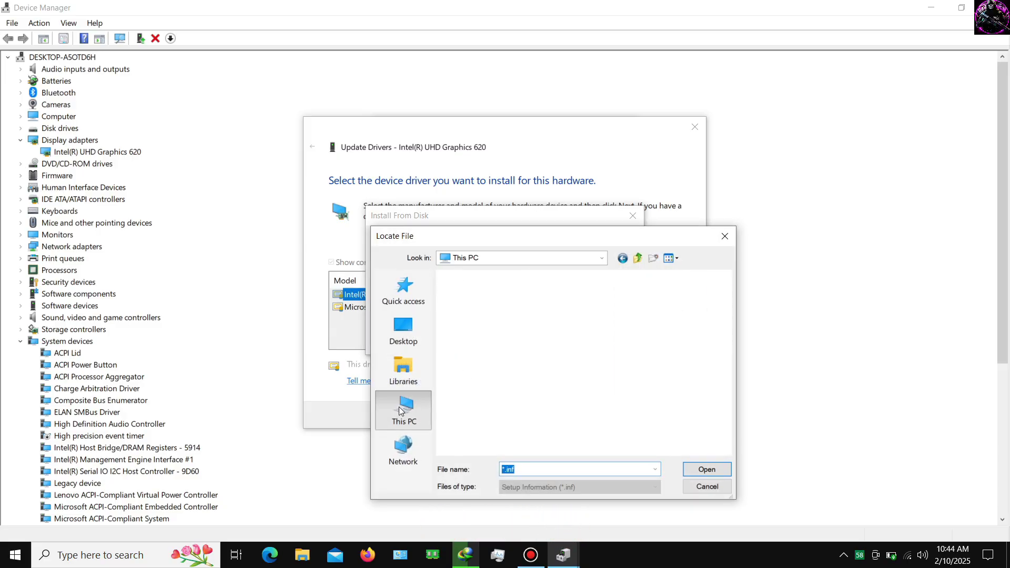
scroll(535, 394, down, 3)
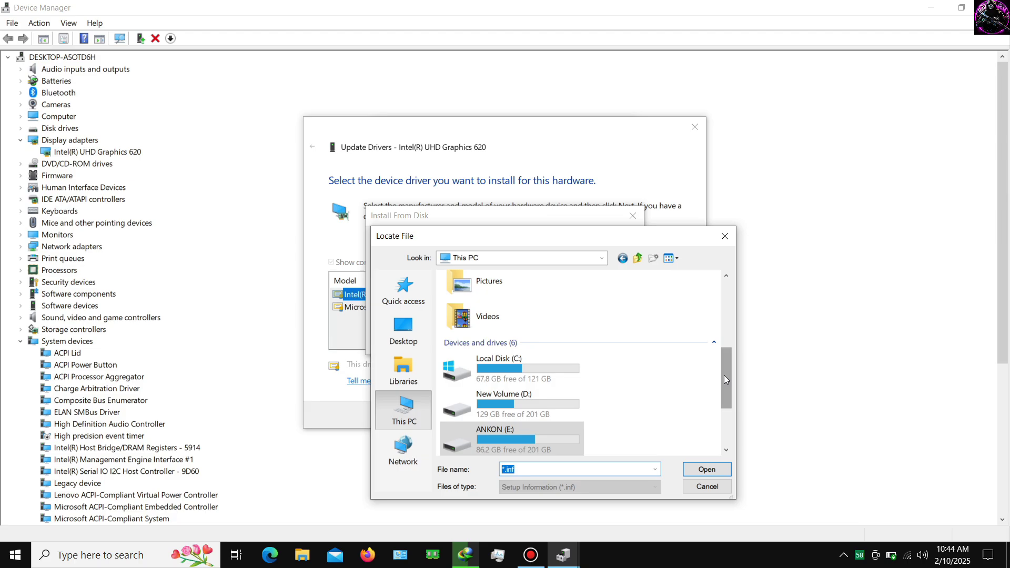
scroll(583, 331, up, 5)
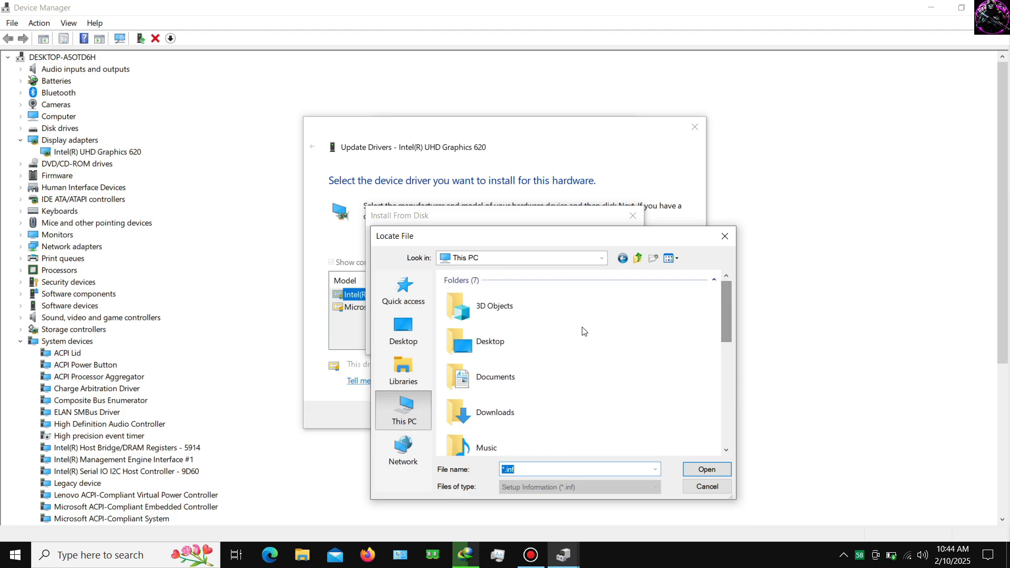
double_click(539, 336)
double_click(614, 347)
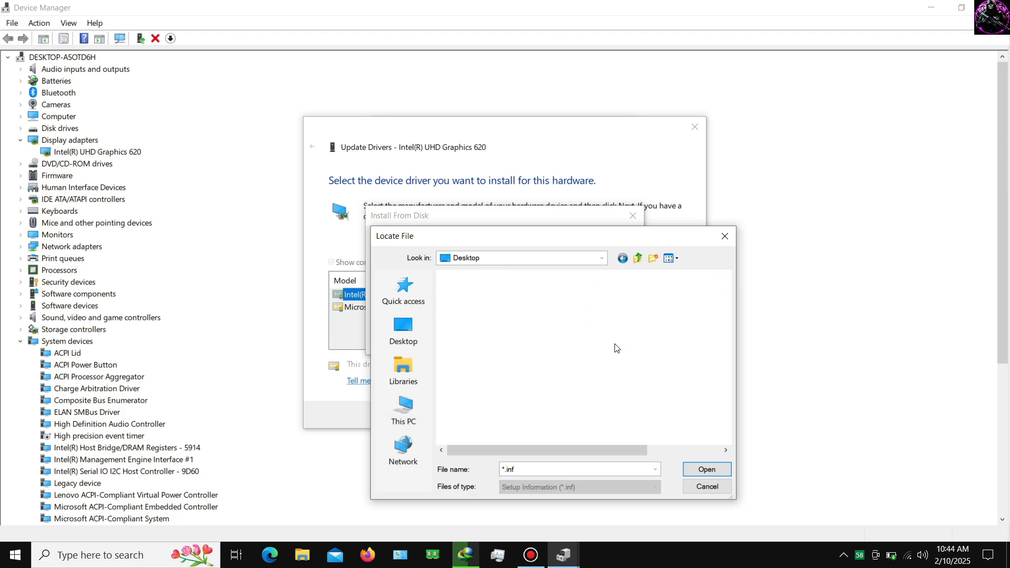
double_click(517, 298)
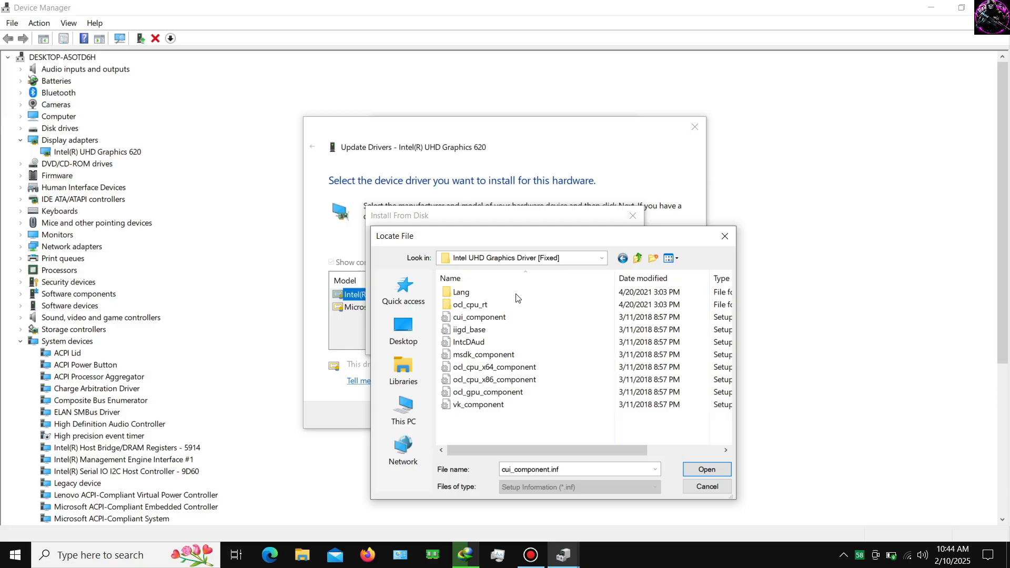
click(482, 343)
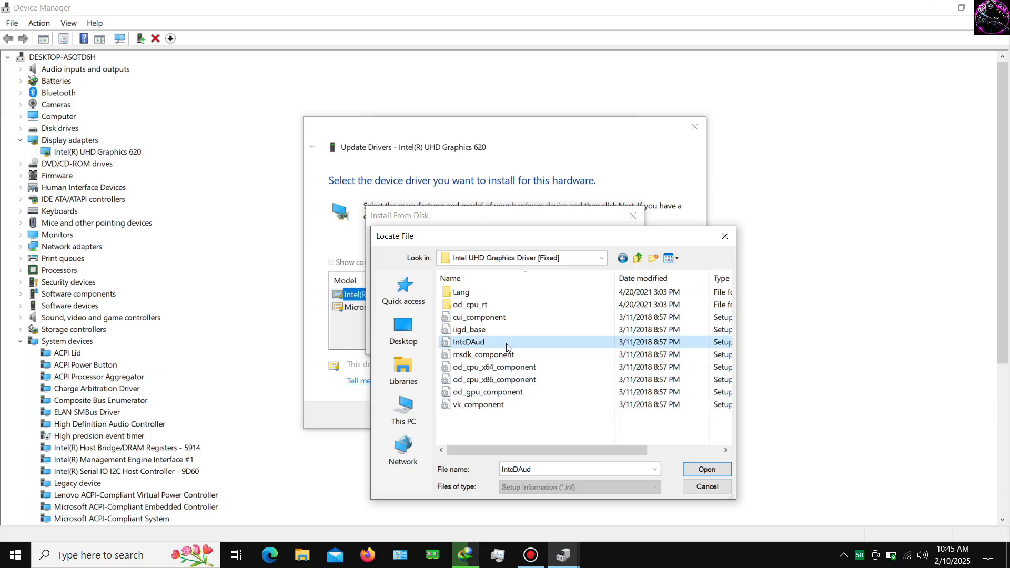
click(708, 470)
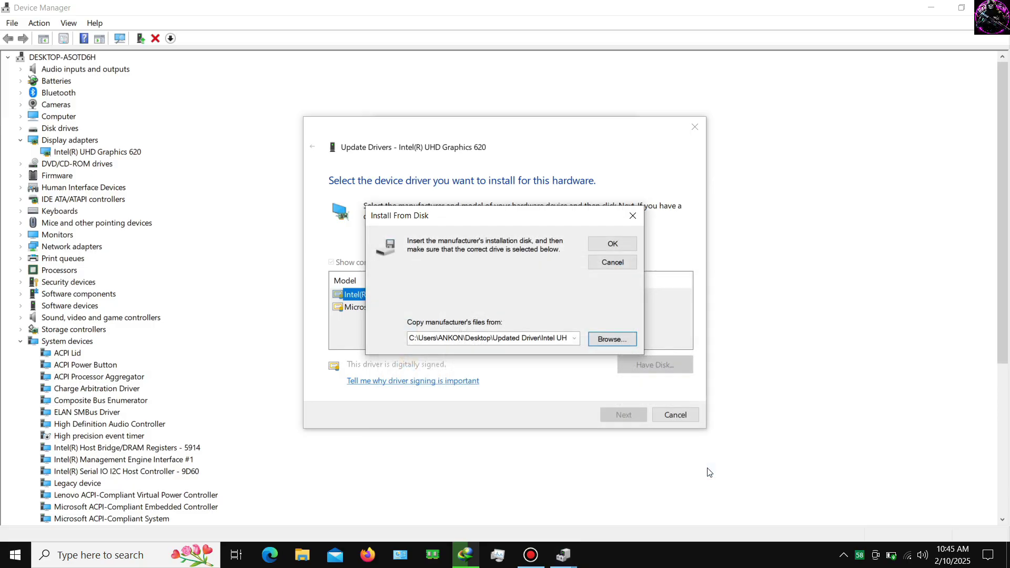
click(613, 245)
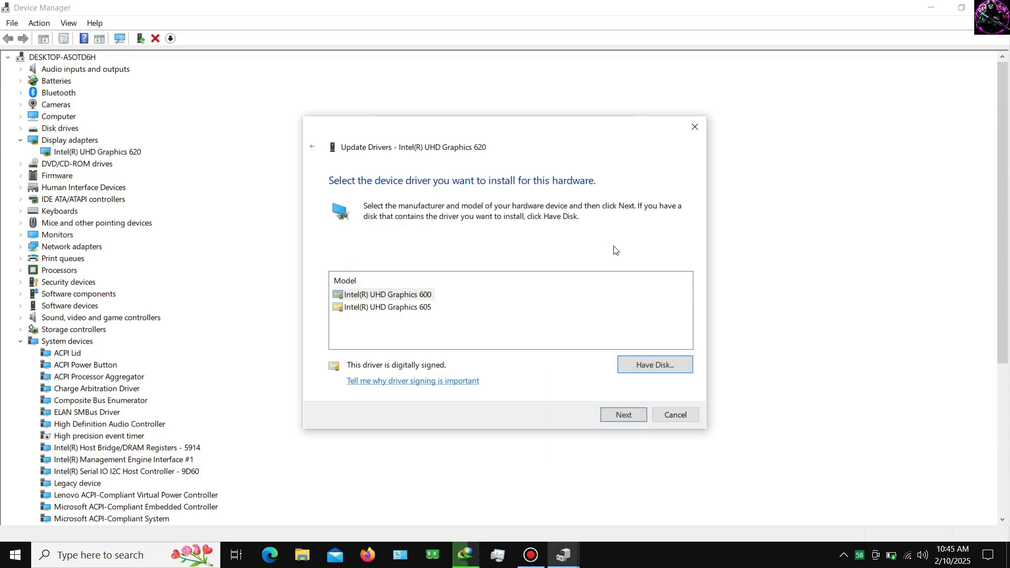
Choose the Intel(R) UHD Graphics 600 model and confirm installing it despite the warning
click(416, 306)
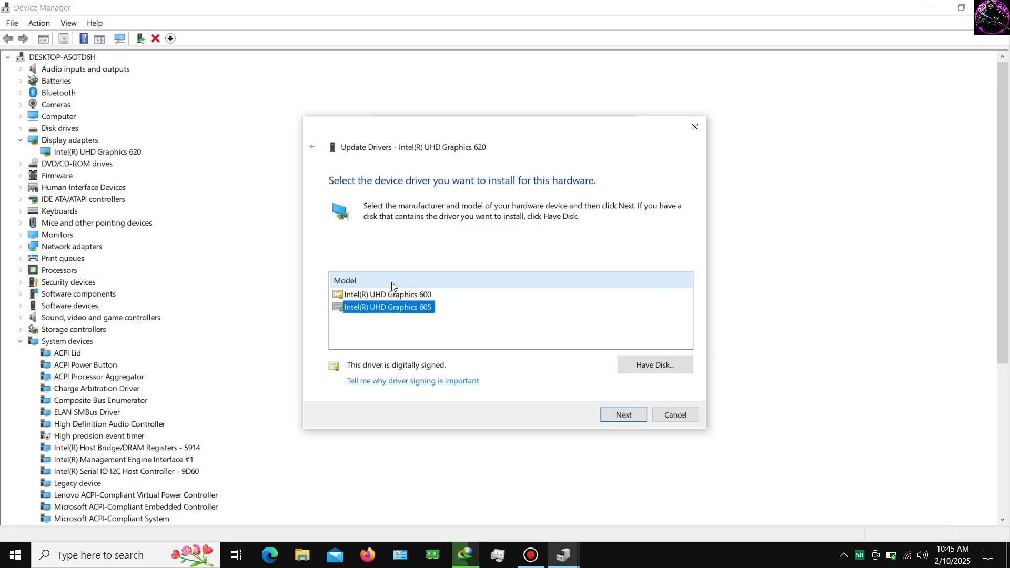
click(400, 294)
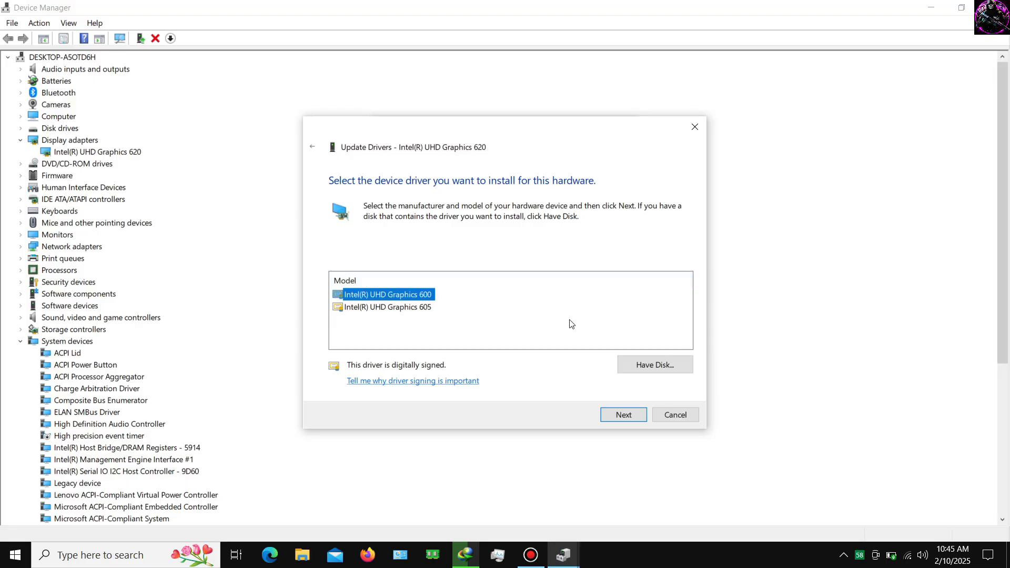
click(617, 411)
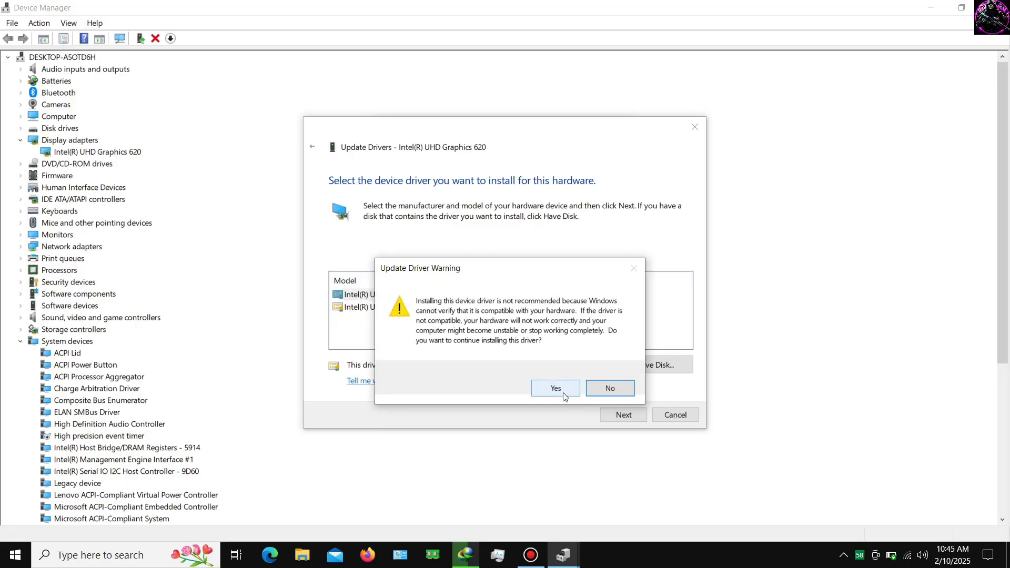
click(558, 389)
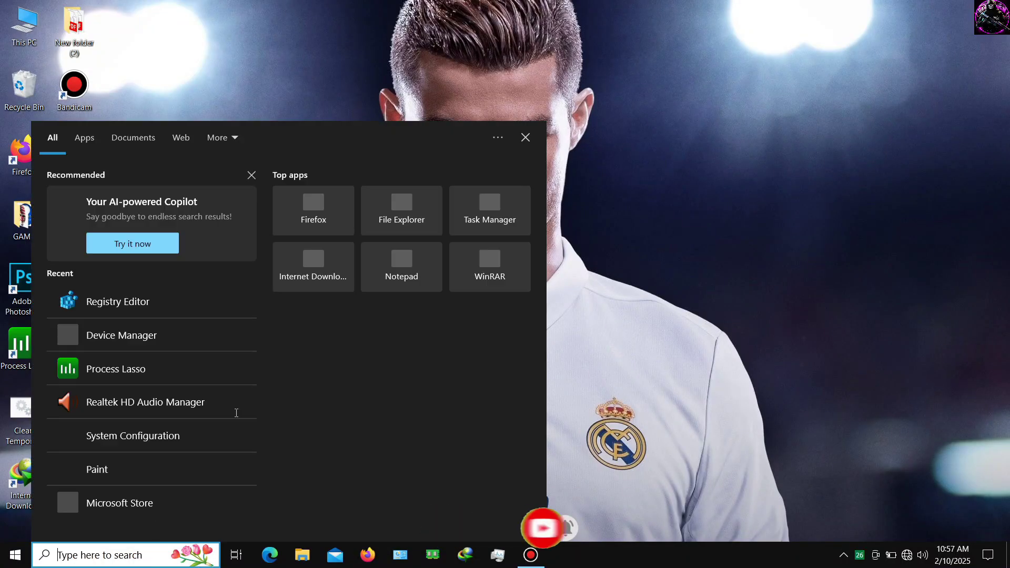
Launch Registry Editor from search and expand HKEY_LOCAL_MACHINE\SOFTWARE\Intel
text(reg)
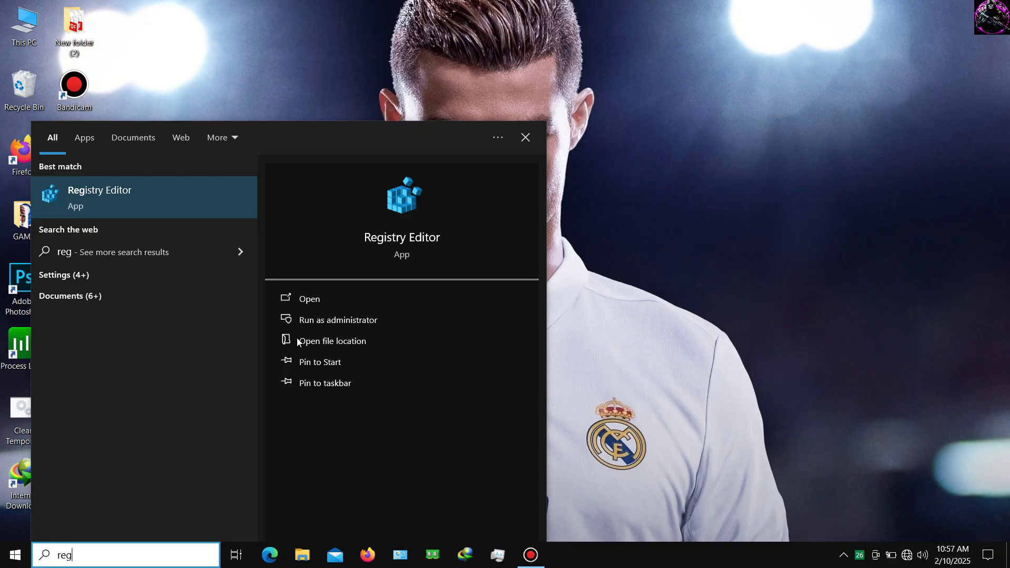
text(istry )
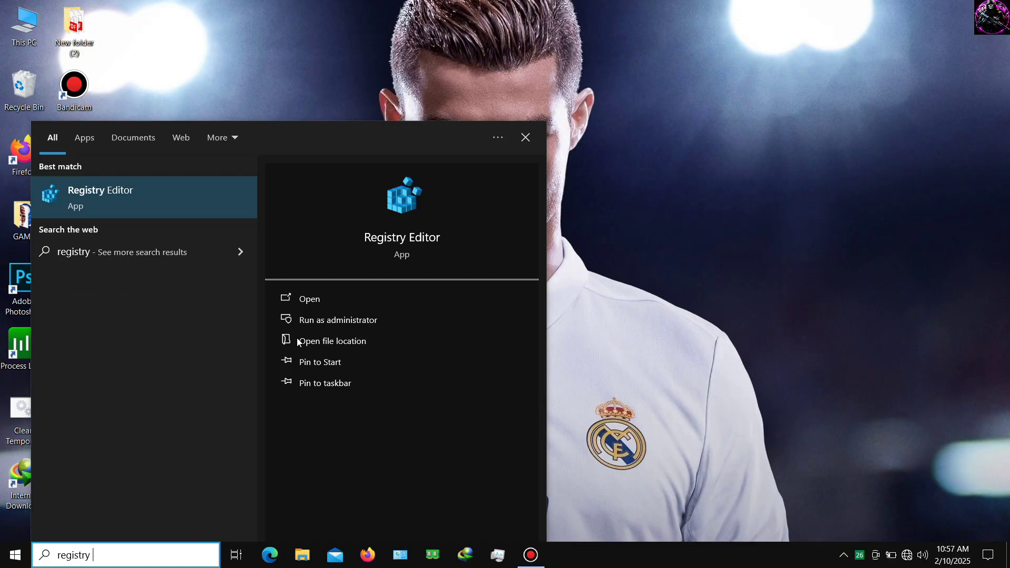
text(editor)
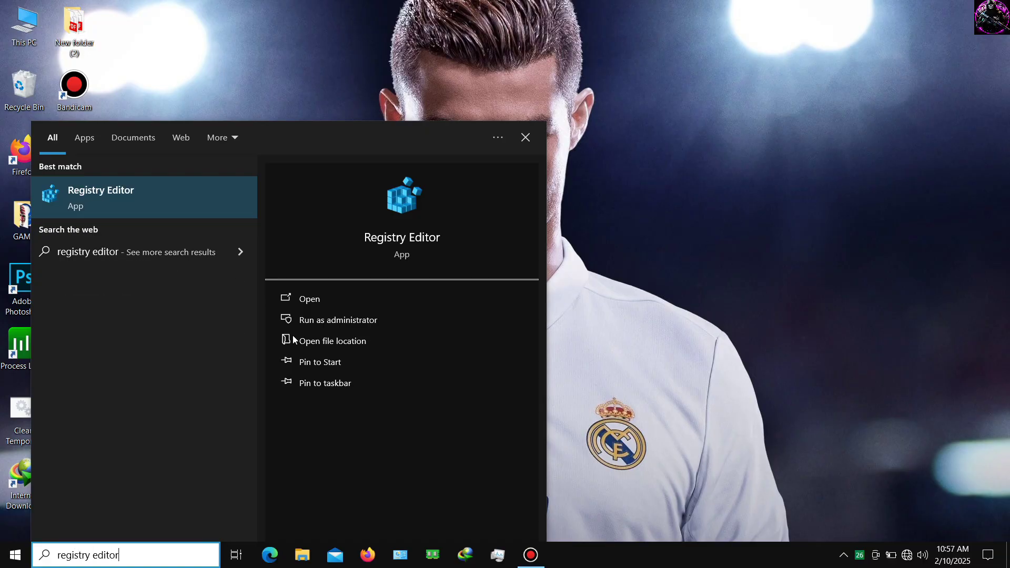
click(157, 198)
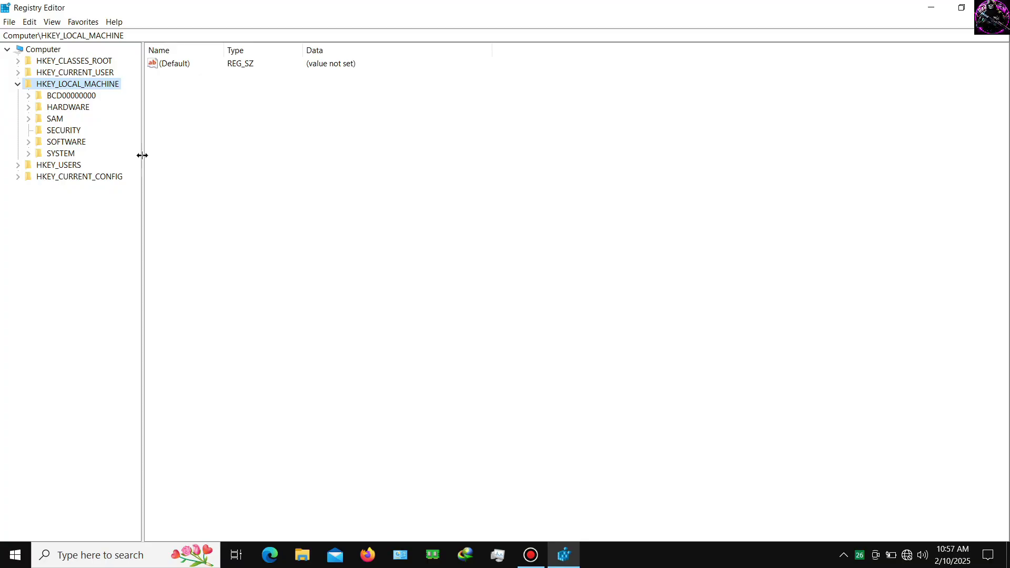
click(34, 143)
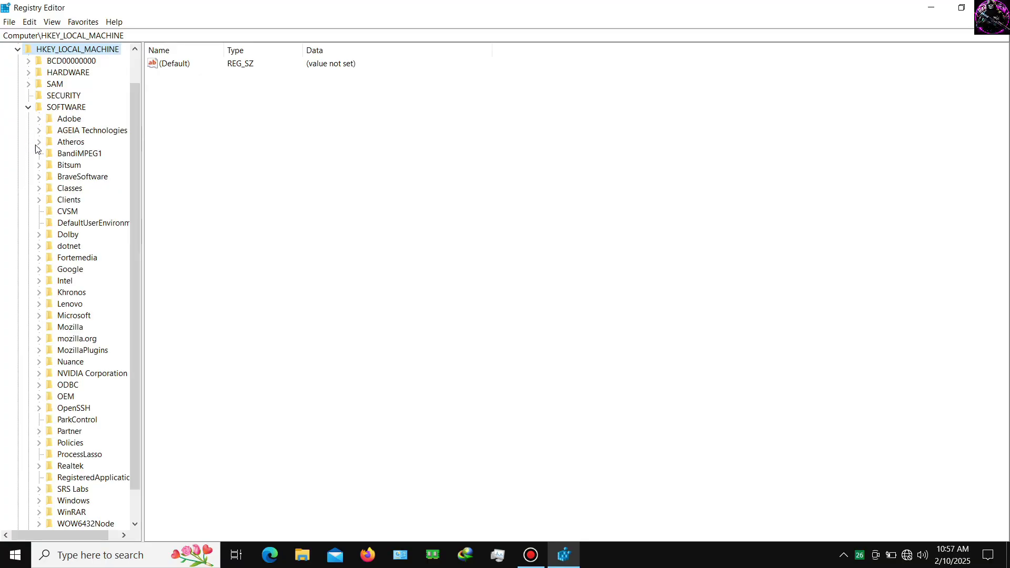
click(39, 281)
click(53, 282)
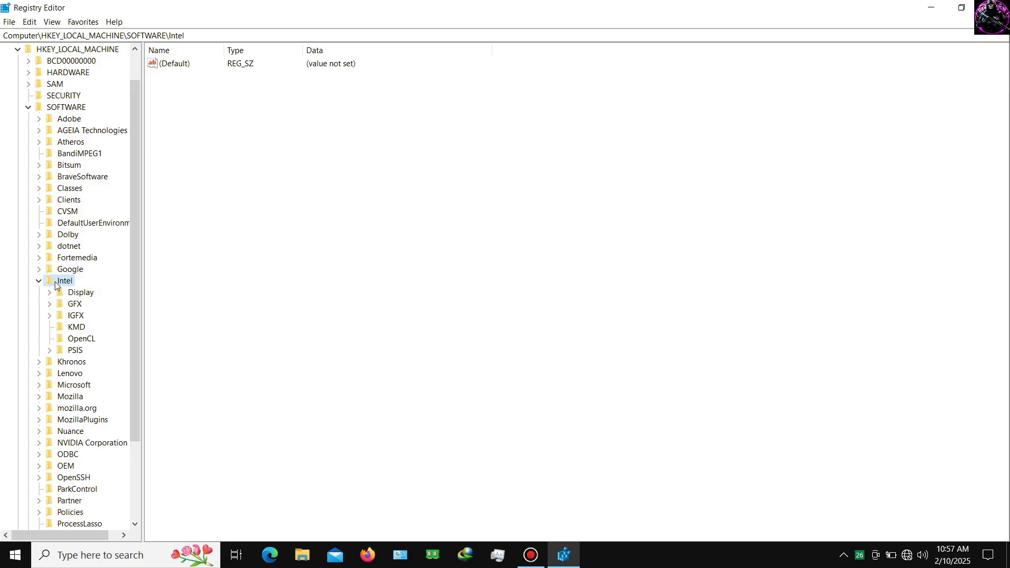
Create a new key named GMM under the Intel key
right_click(55, 282)
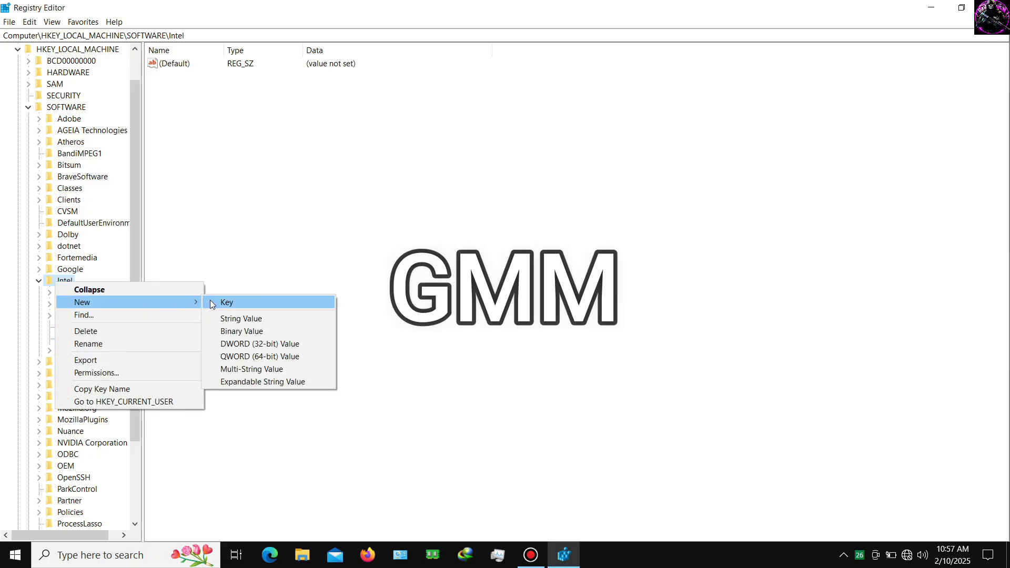
click(210, 302)
text(G)
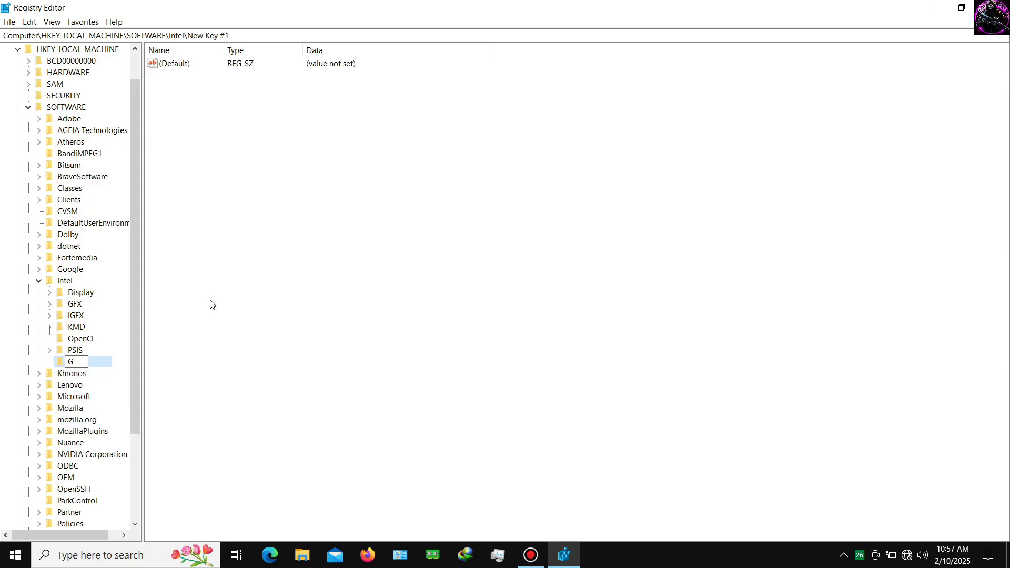
text(MM)
key(Return)
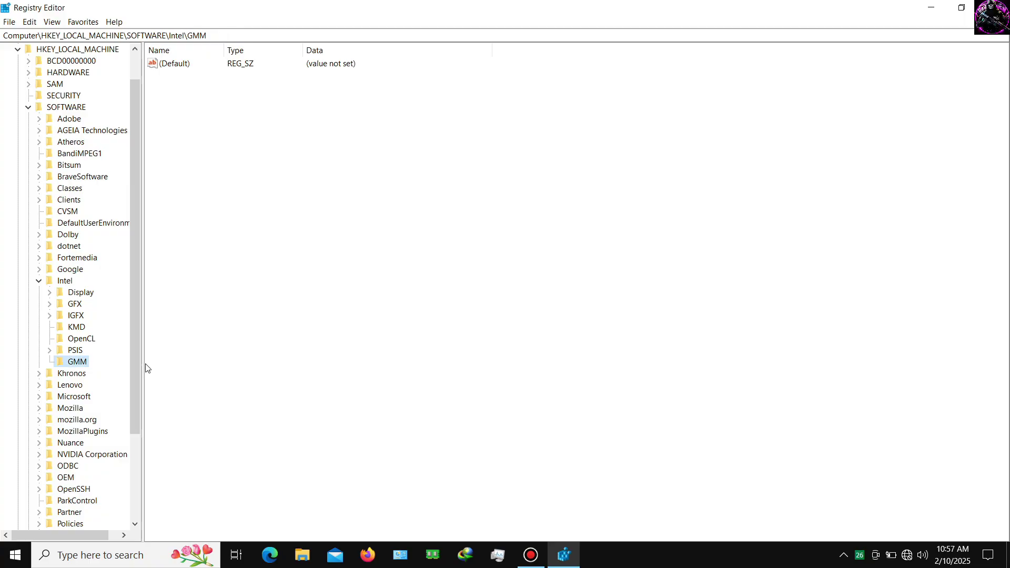
Add a DWORD (32-bit) value under GMM and start naming it DedicatedSegmentSize
right_click(77, 365)
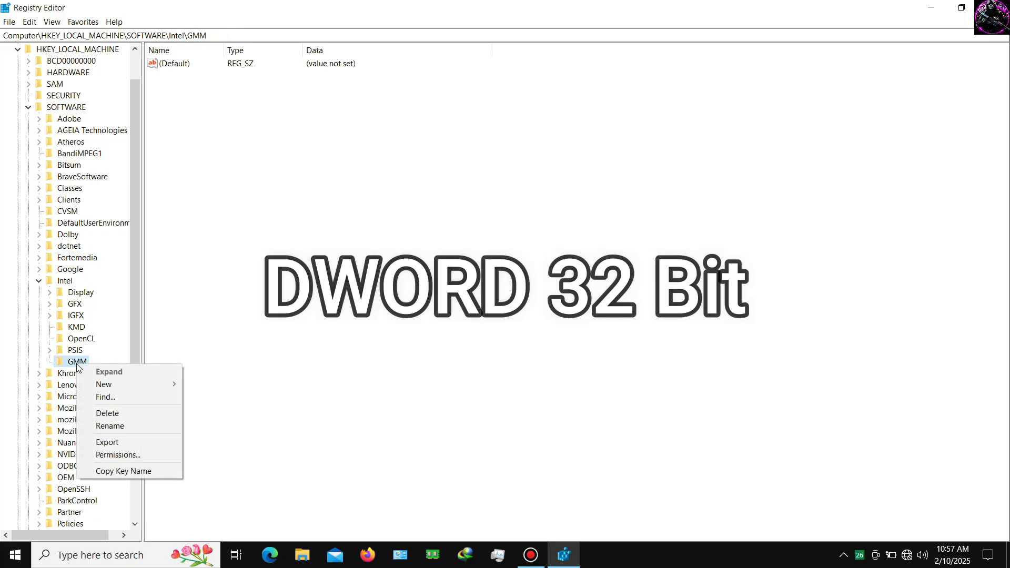
mouse_move(120, 386)
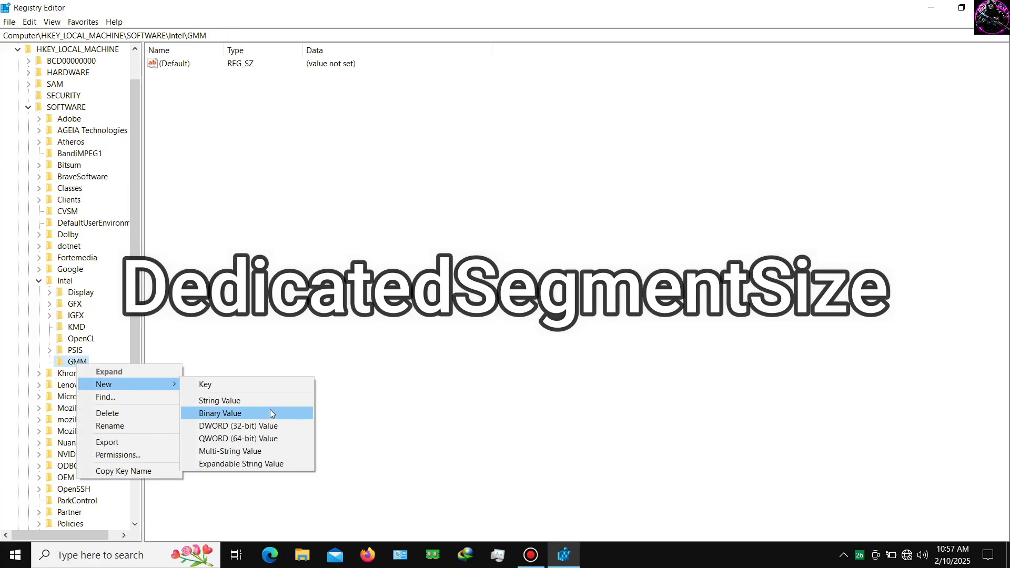
click(292, 426)
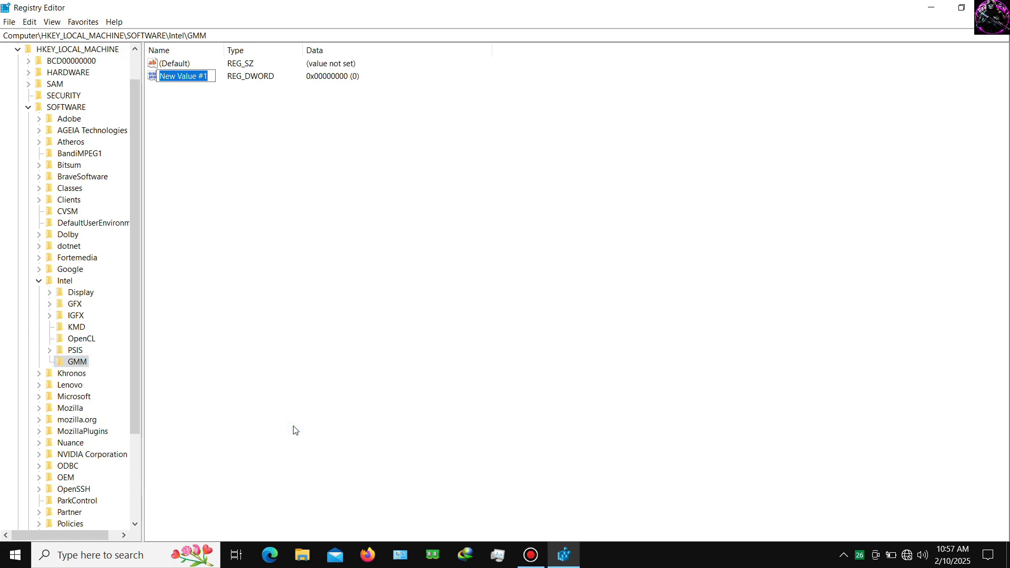
text(Dedica)
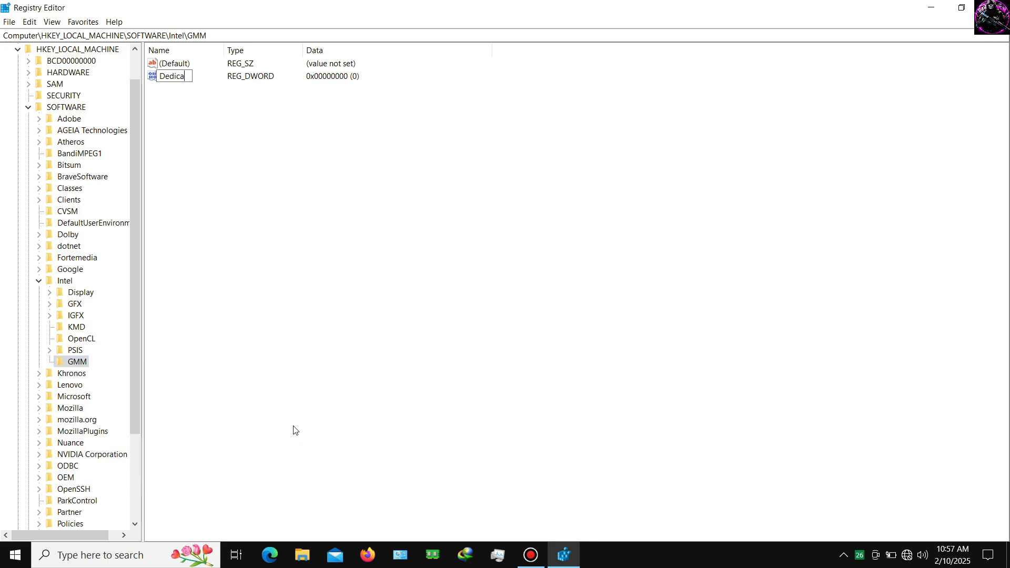
text(tedSegmentSize)
Finish naming DedicatedSegmentSize and set its data to hexadecimal 400 (1024)
key(Return)
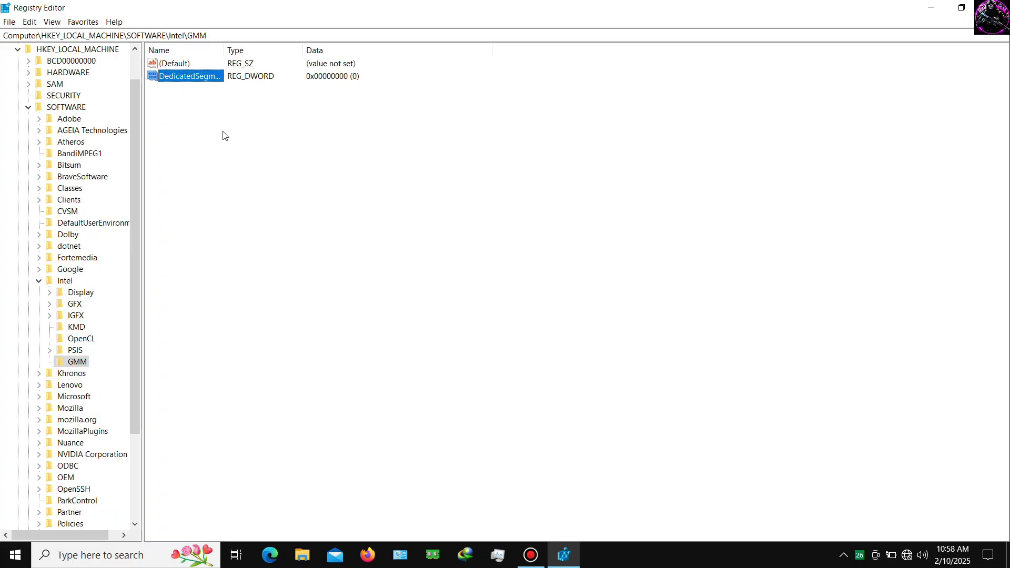
right_click(193, 81)
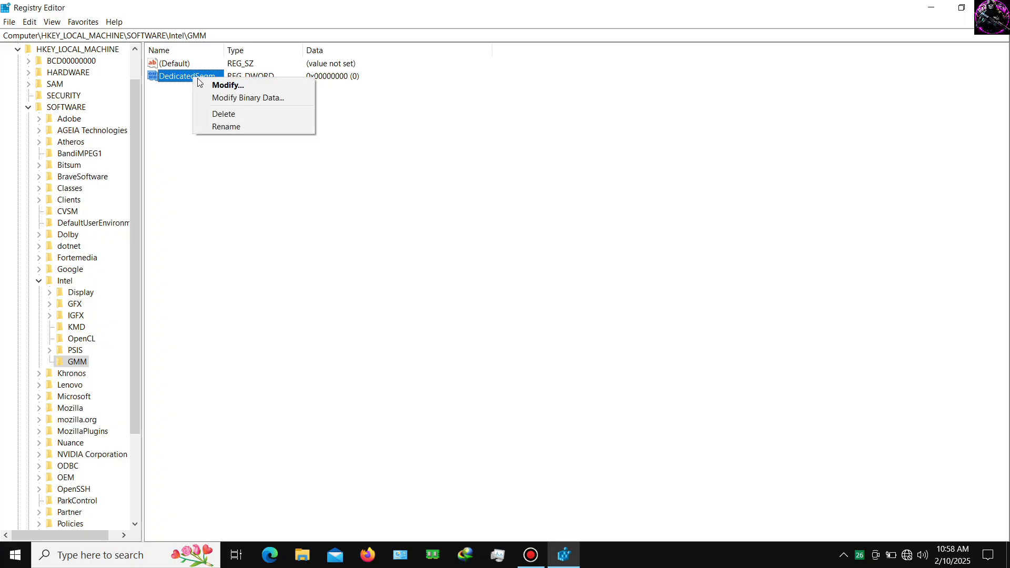
click(201, 85)
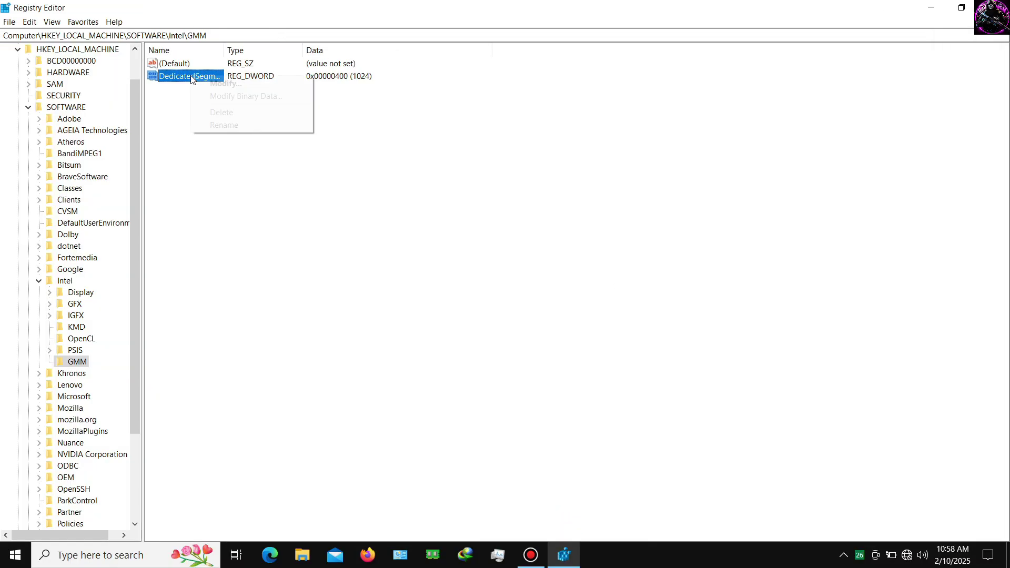
click(224, 83)
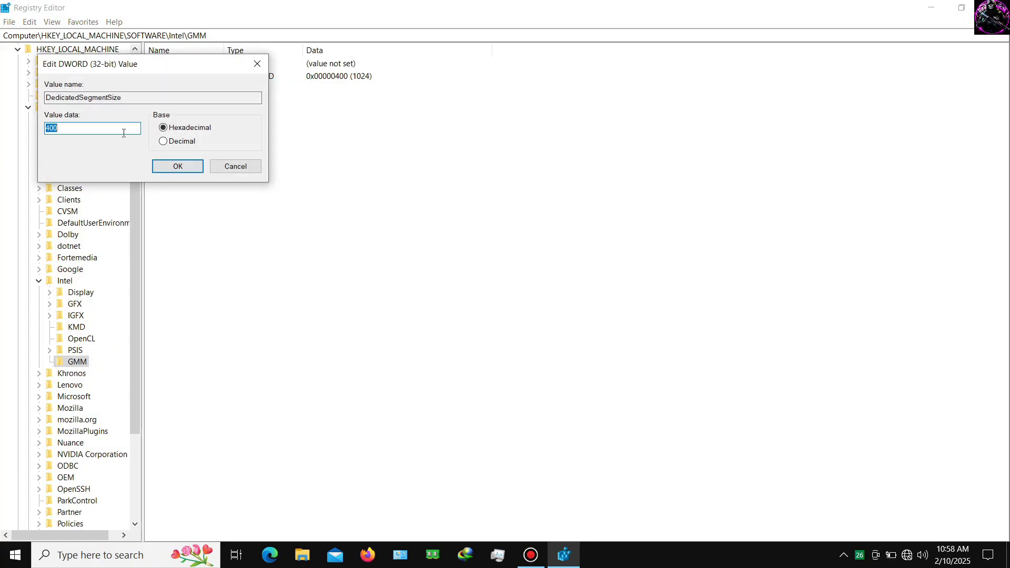
click(129, 132)
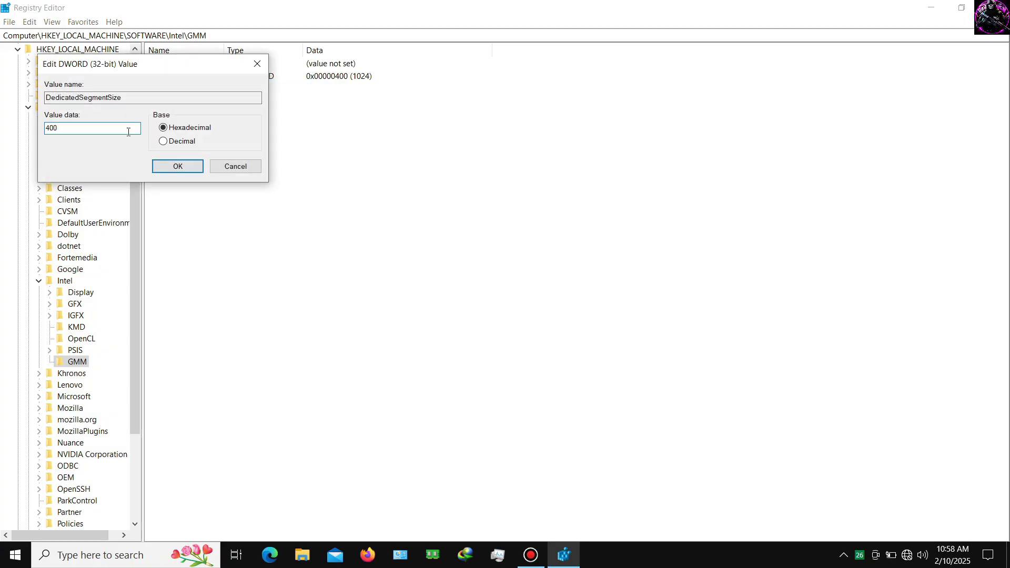
click(194, 166)
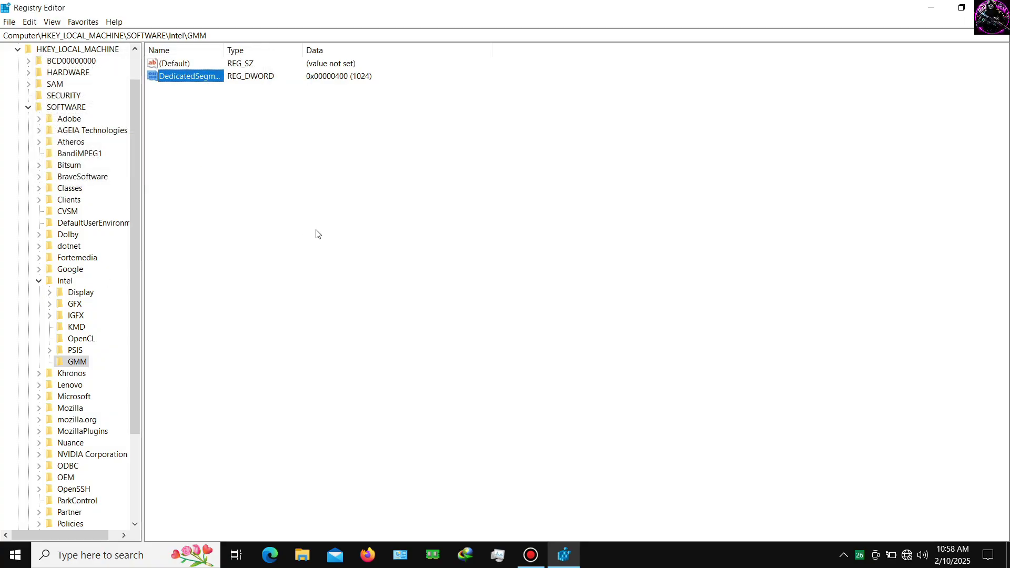
Close Registry Editor and view Display 1's adapter properties via Display settings > Advanced display settings
click(996, 7)
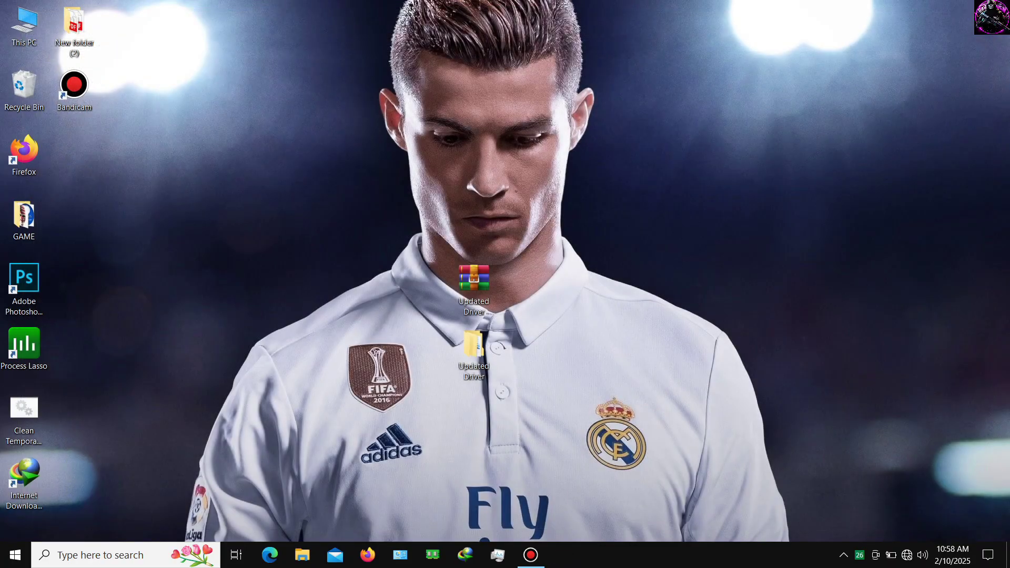
right_click(537, 81)
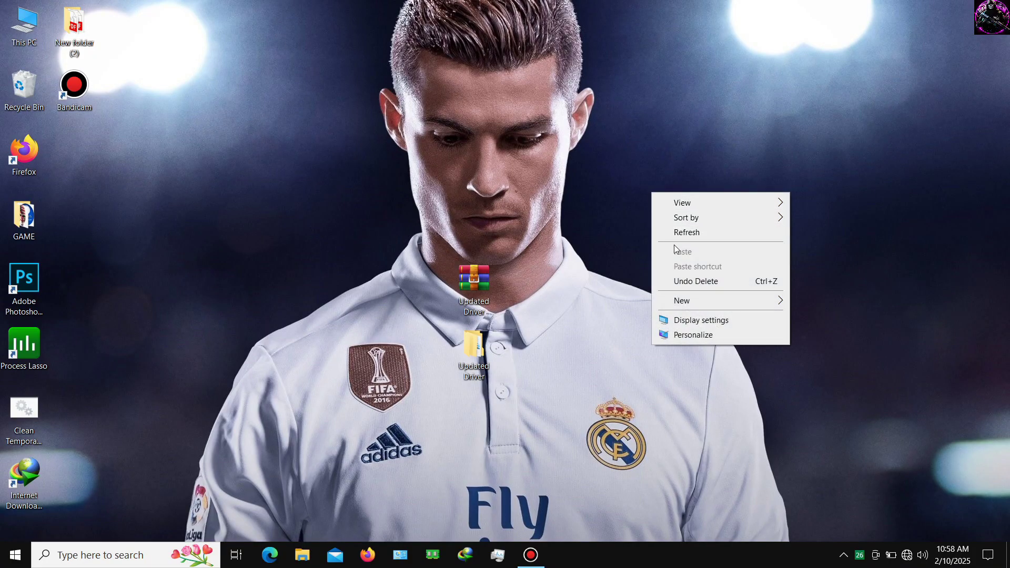
click(706, 317)
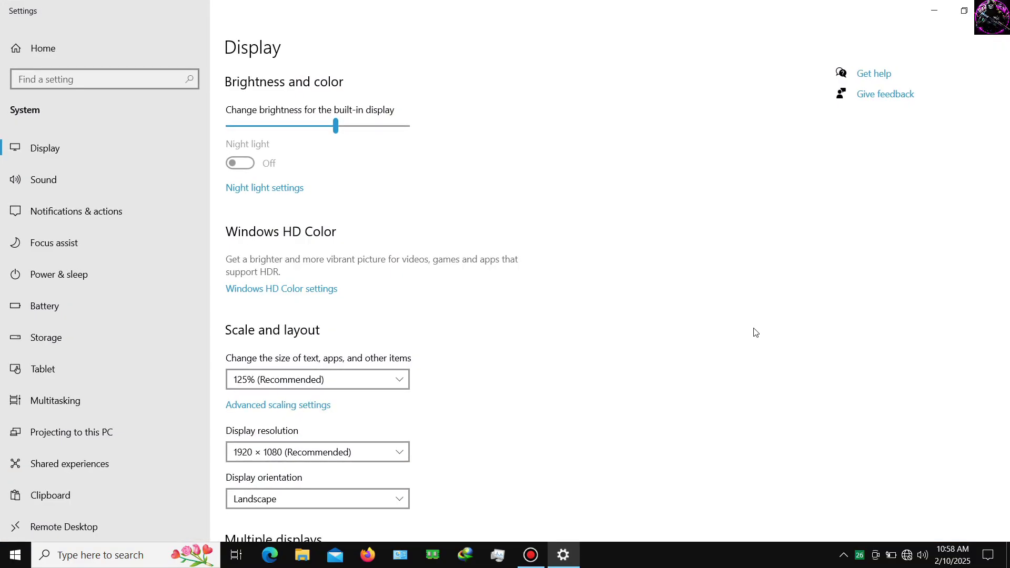
scroll(1009, 477, down, 5)
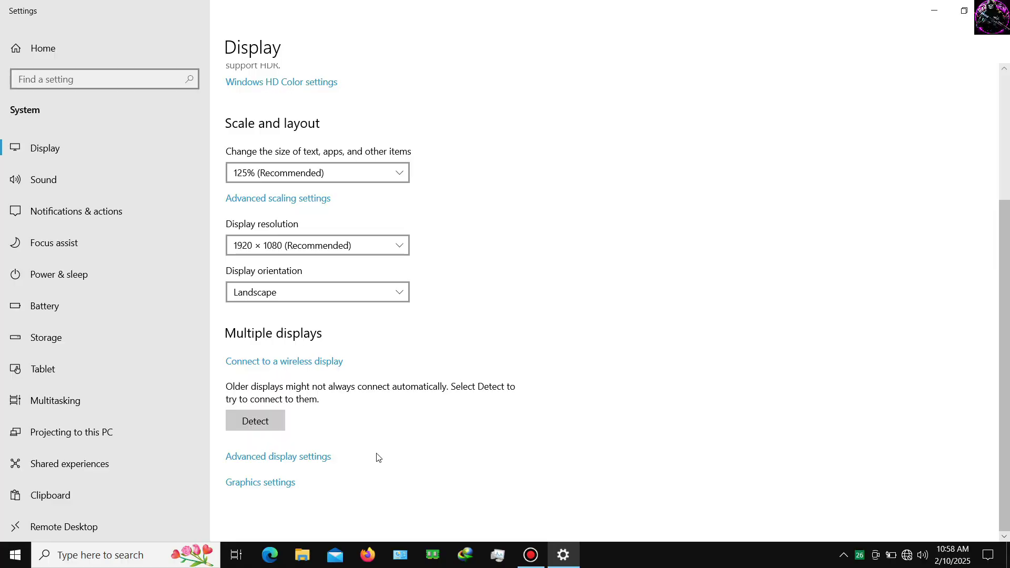
click(318, 458)
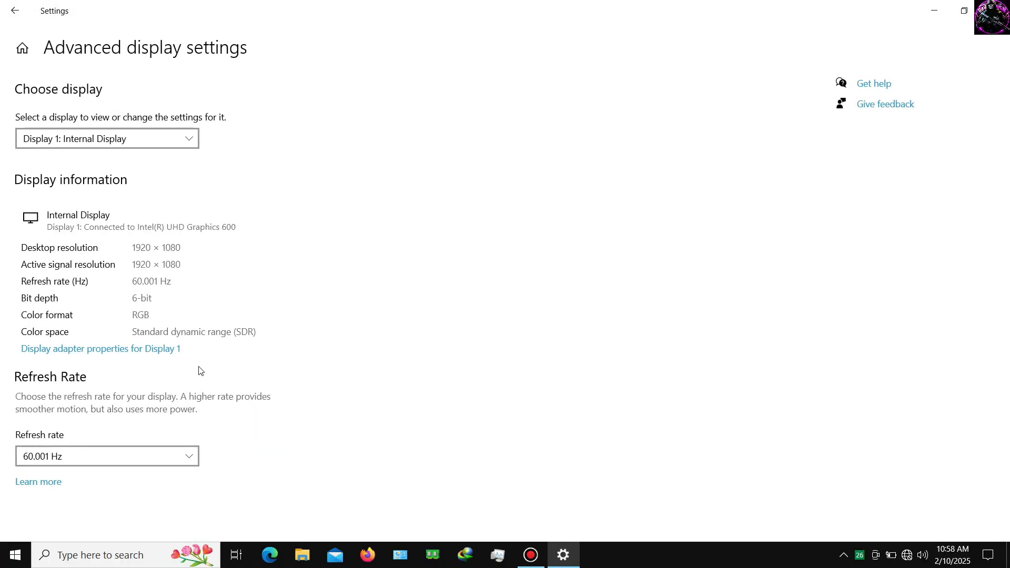
click(171, 350)
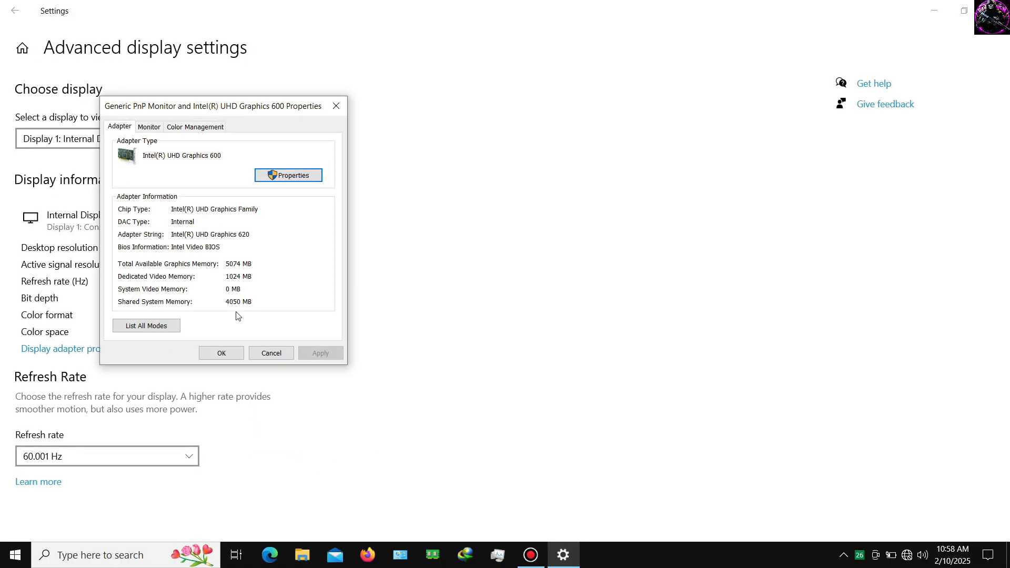